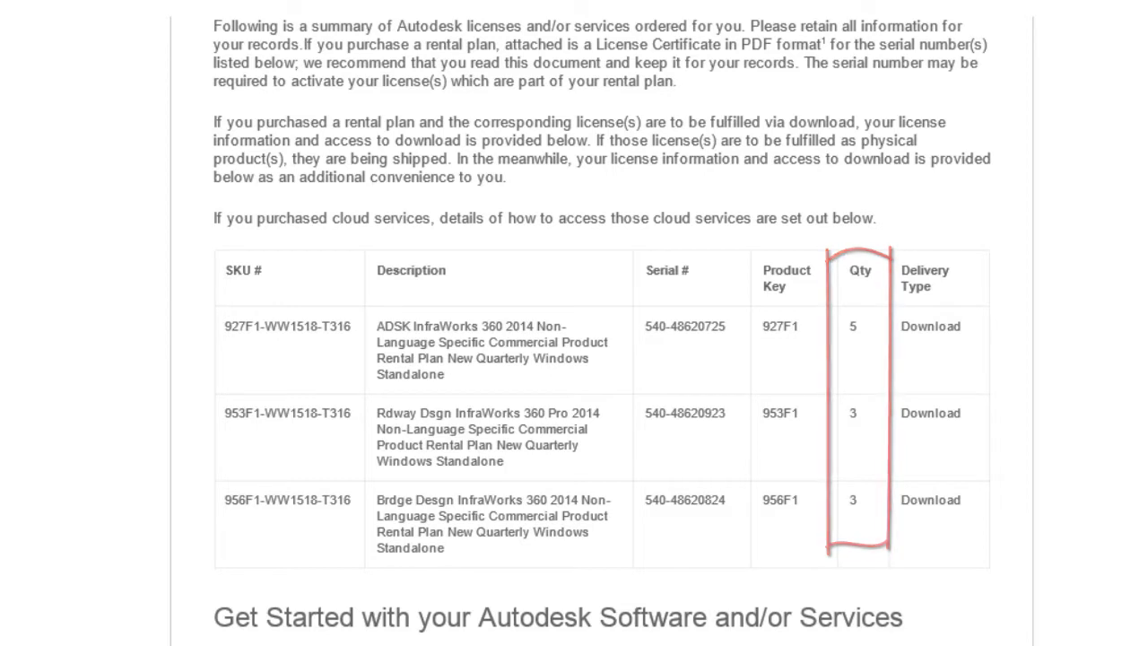
Step: Scroll past the order email's licence quantities down to the Get Started section
scroll(601, 359, "down", 1)
scroll(601, 332, "down", 5)
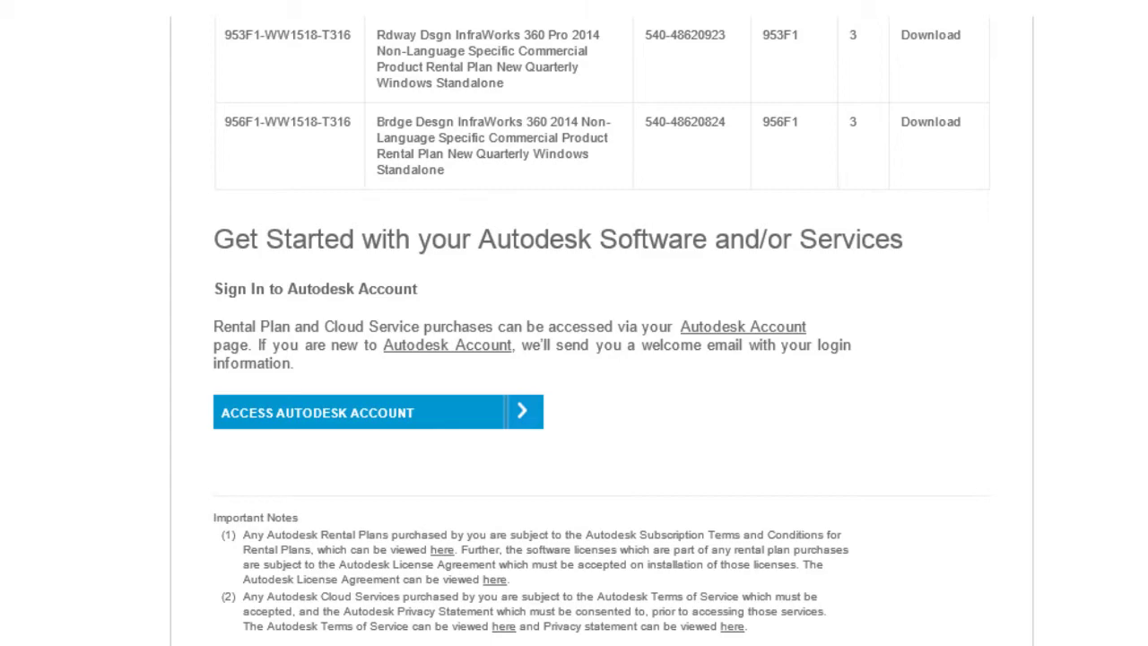
Step: Sign in to Autodesk Account with the purchaser's Autodesk ID and password
left_click(414, 428)
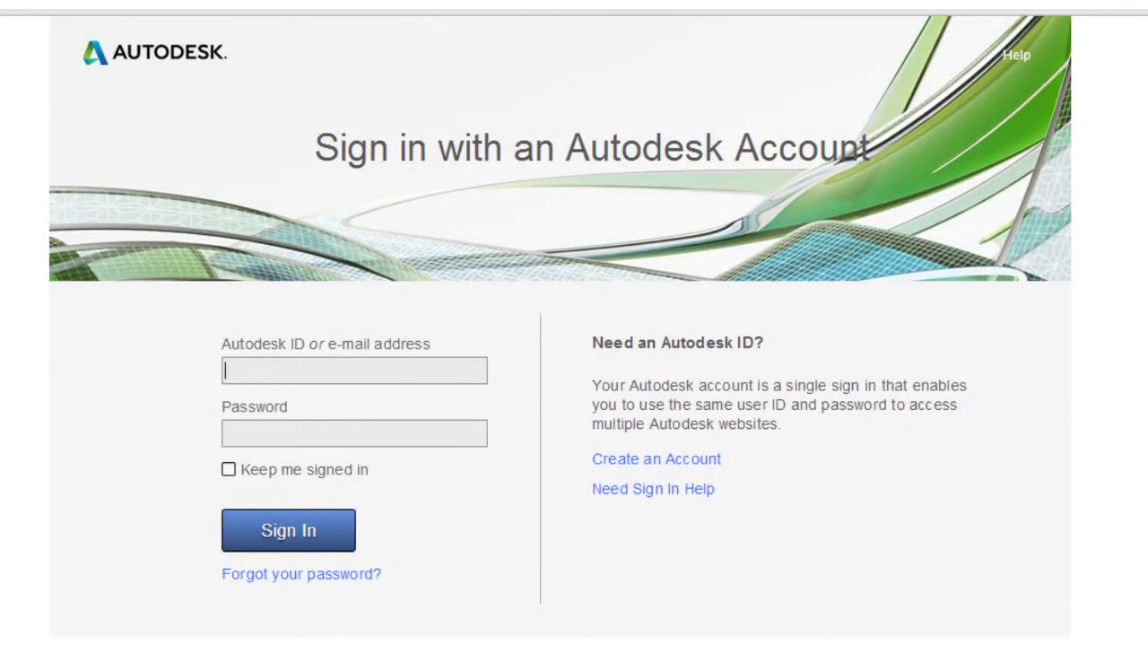
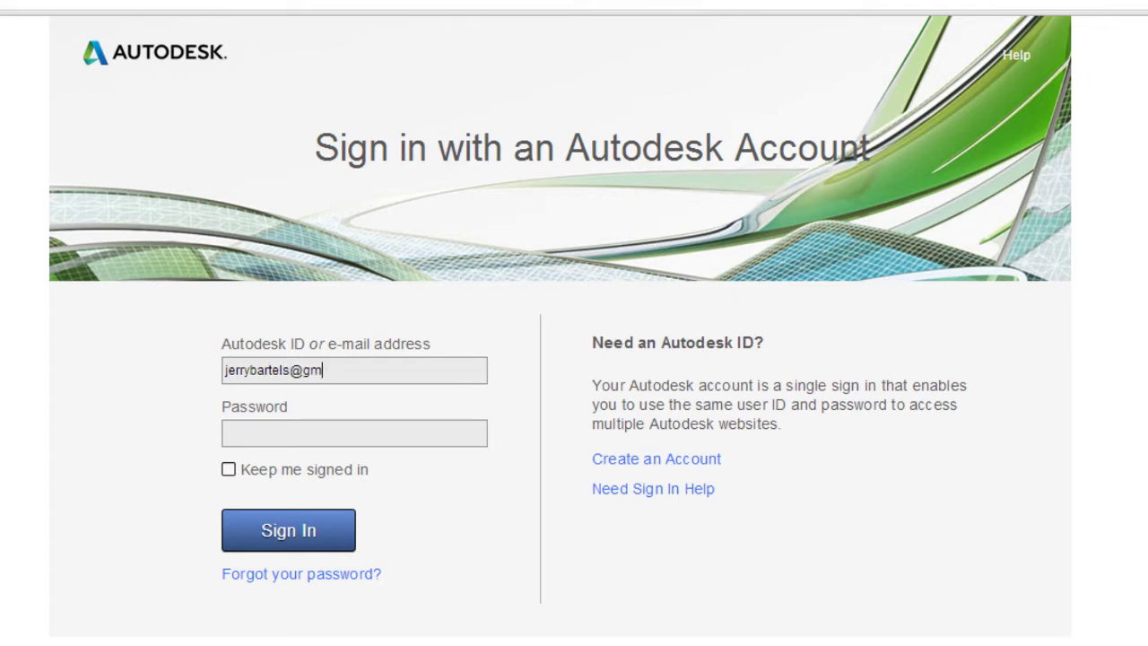
key("Tab")
type("•••••••••")
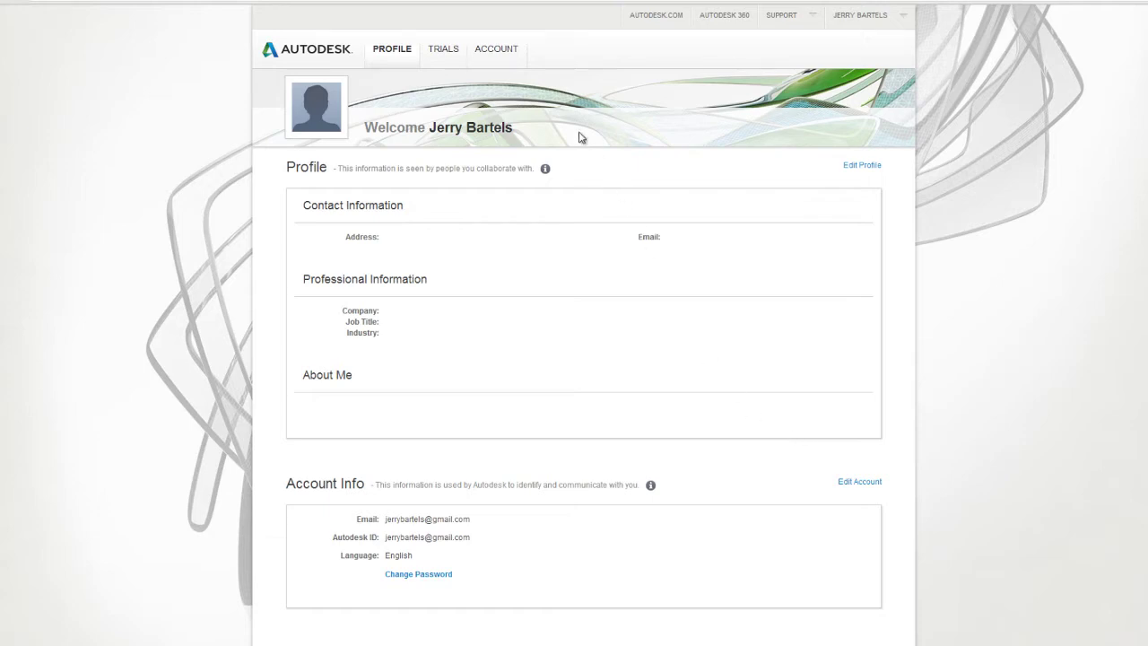
Step: In the Account tab, filter Products, then Services, then back to Products to view seat counts
left_click(499, 52)
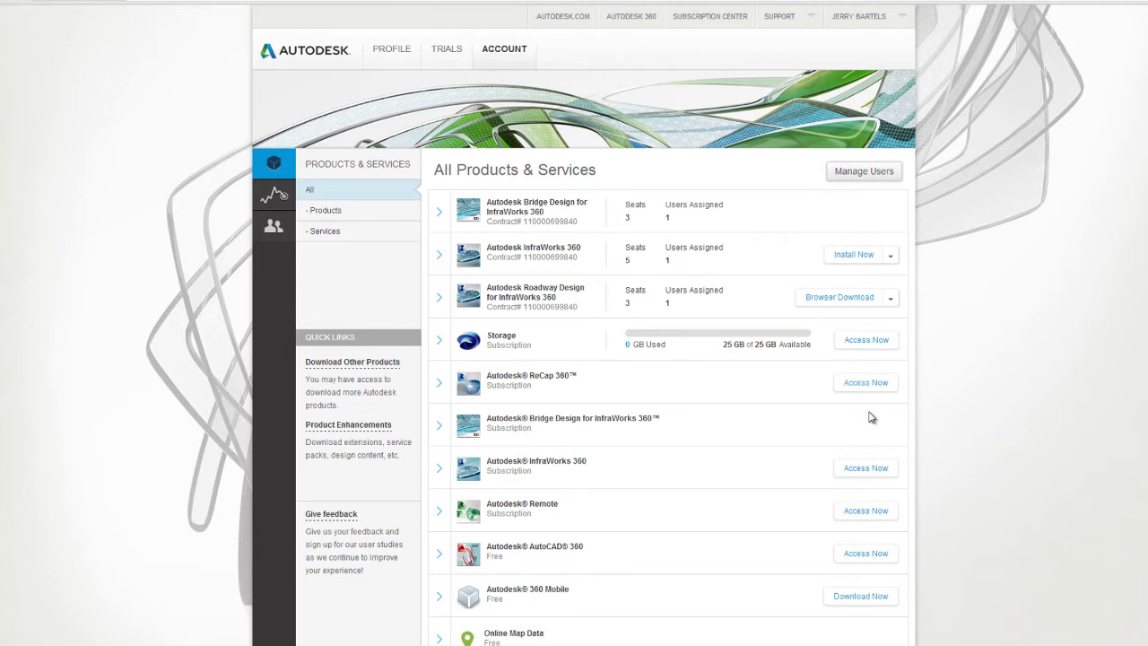
left_click(330, 214)
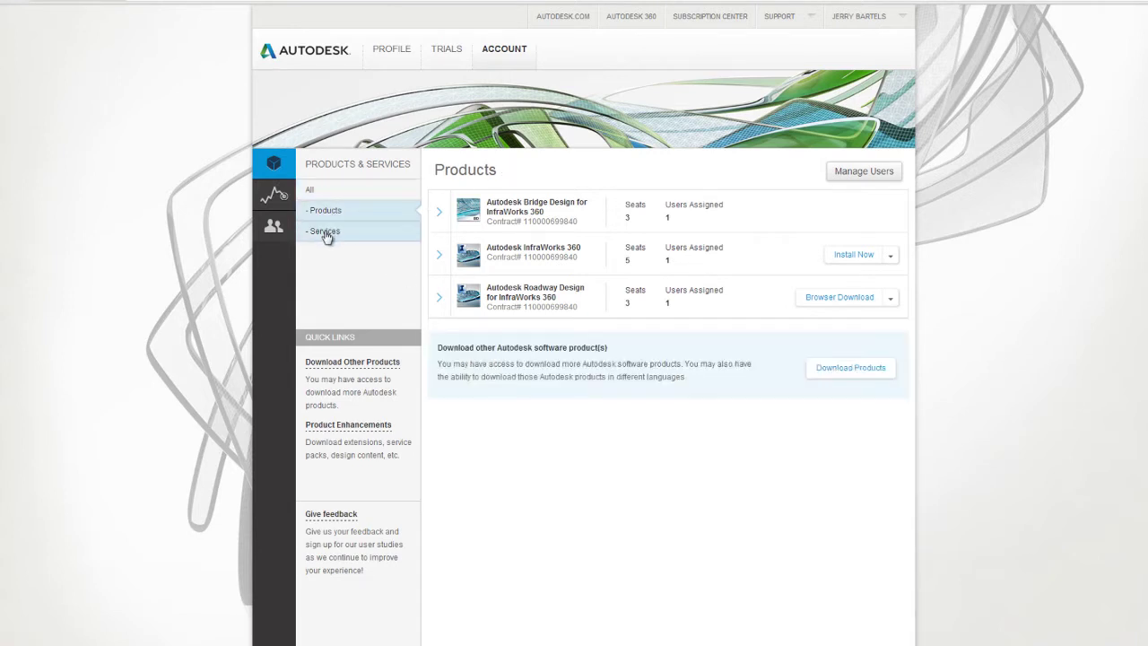
left_click(327, 236)
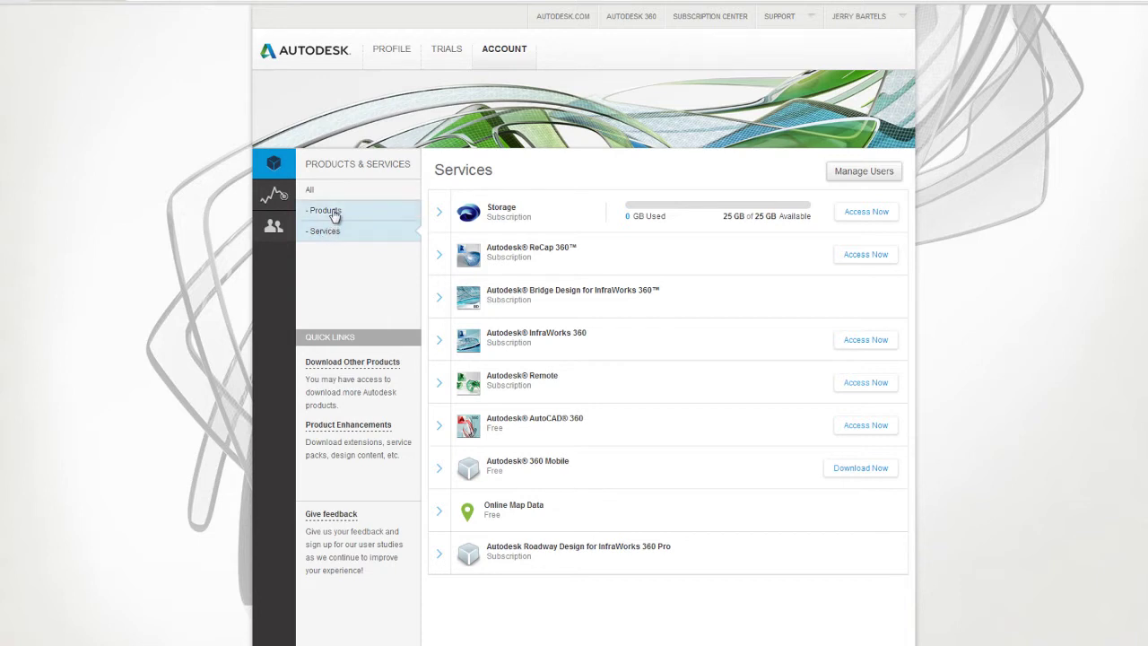
left_click(334, 216)
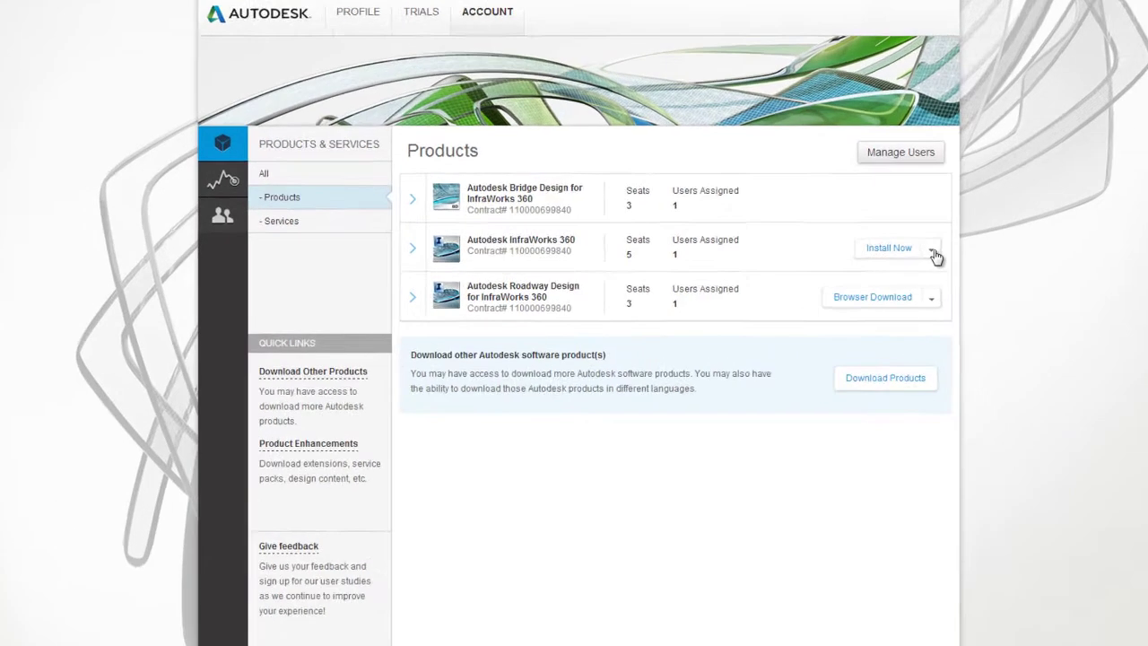
Step: Open and dismiss the InfraWorks 360 Install Now download options without choosing one
left_click(893, 257)
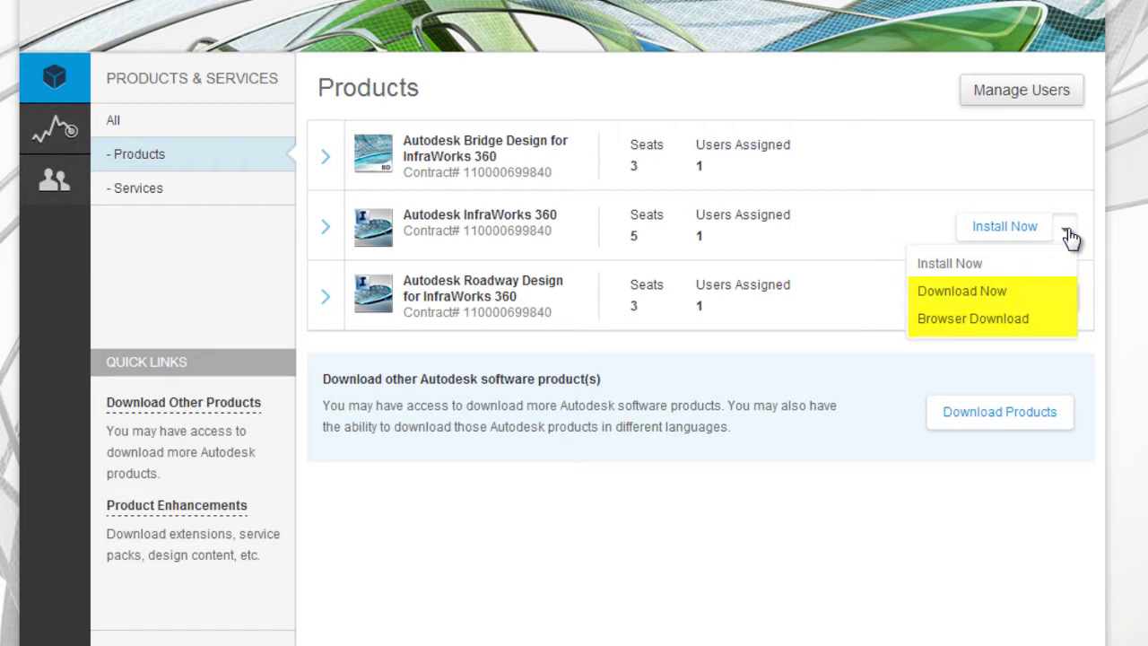
left_click(1122, 244)
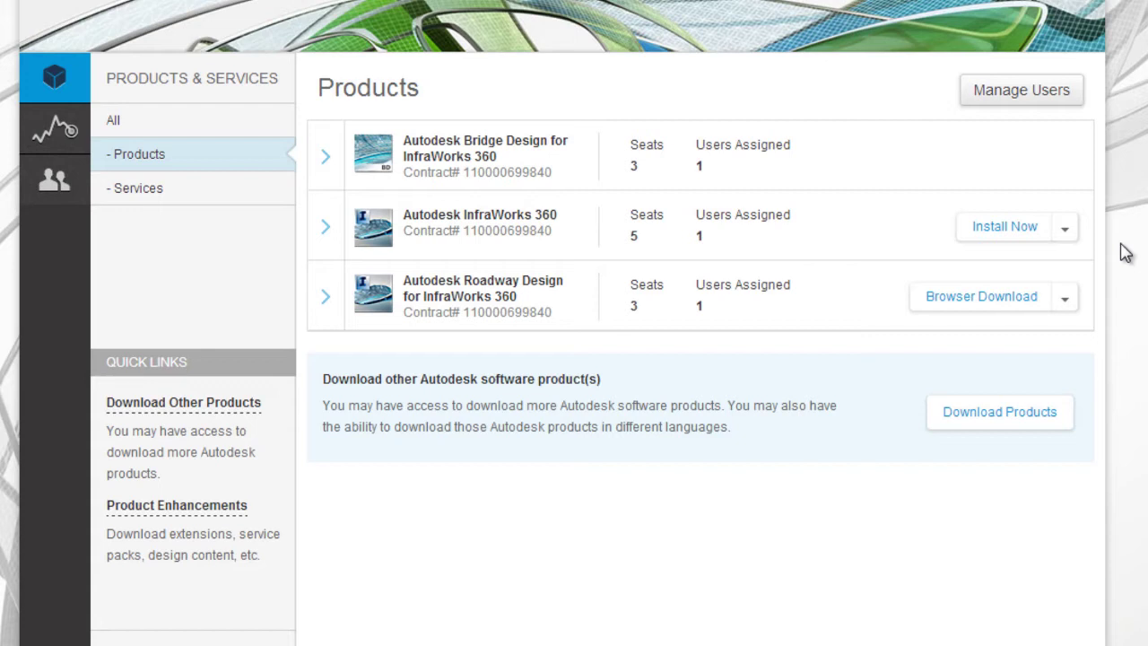
Step: From Manage Users, start a new user and enter their e-mail, first name and last name
left_click(1039, 104)
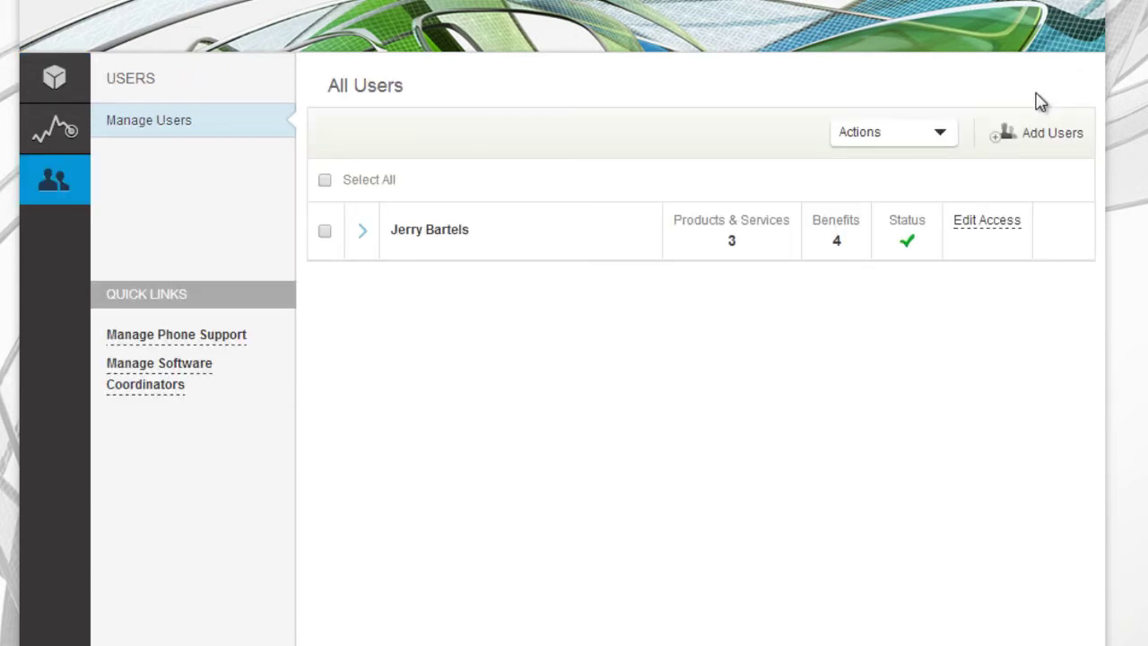
left_click(1057, 144)
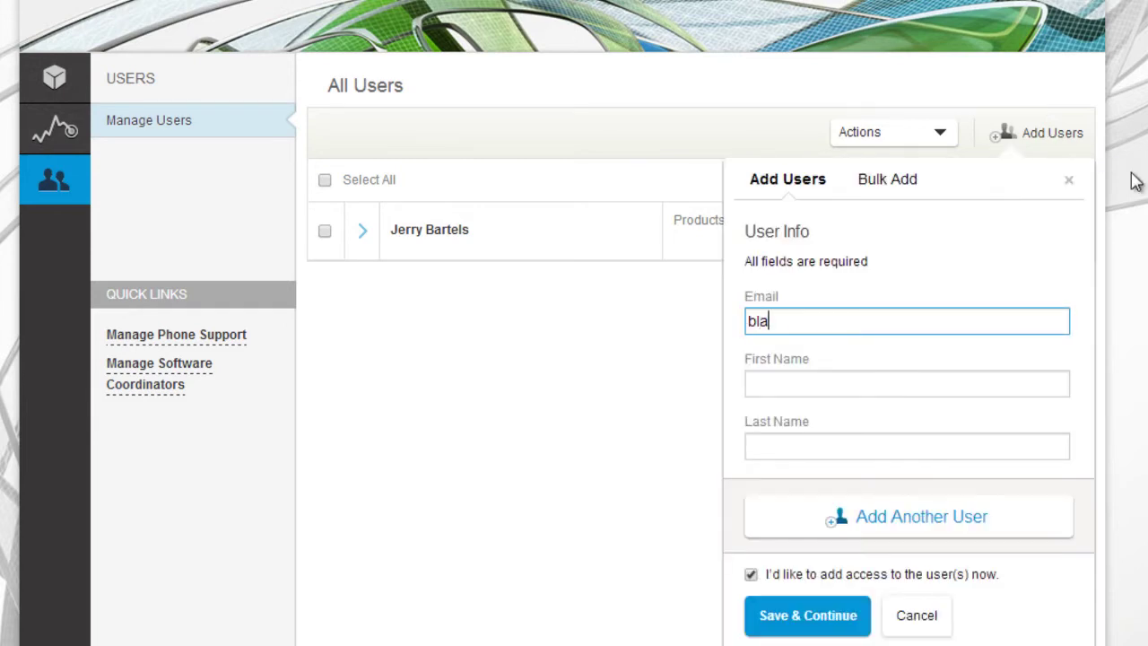
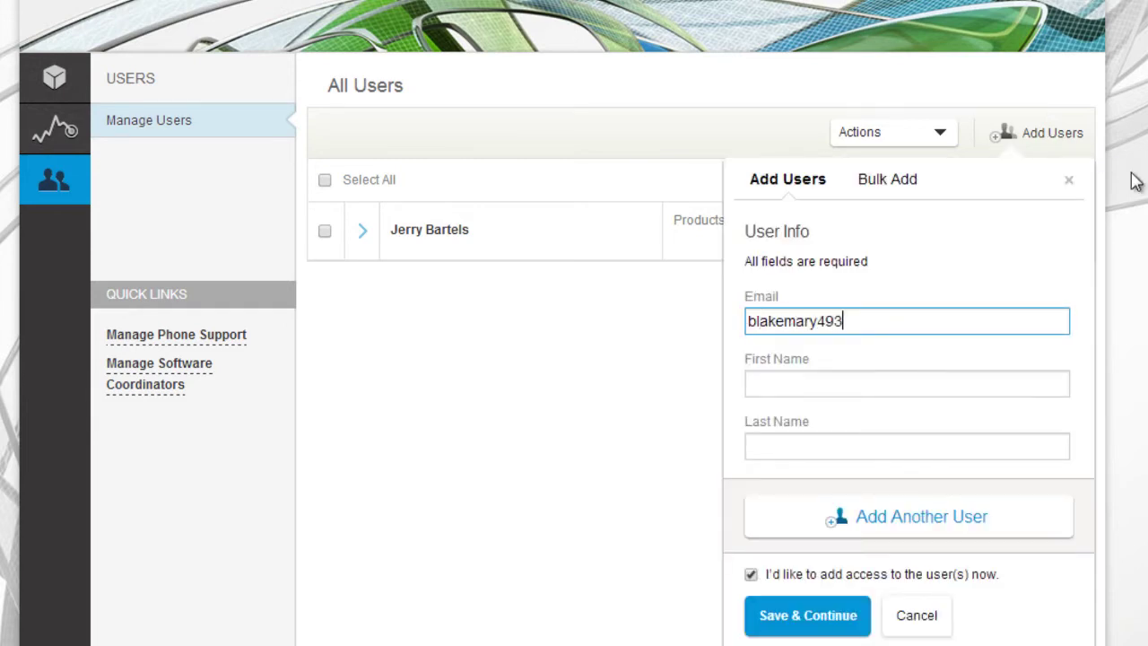
left_click(903, 380)
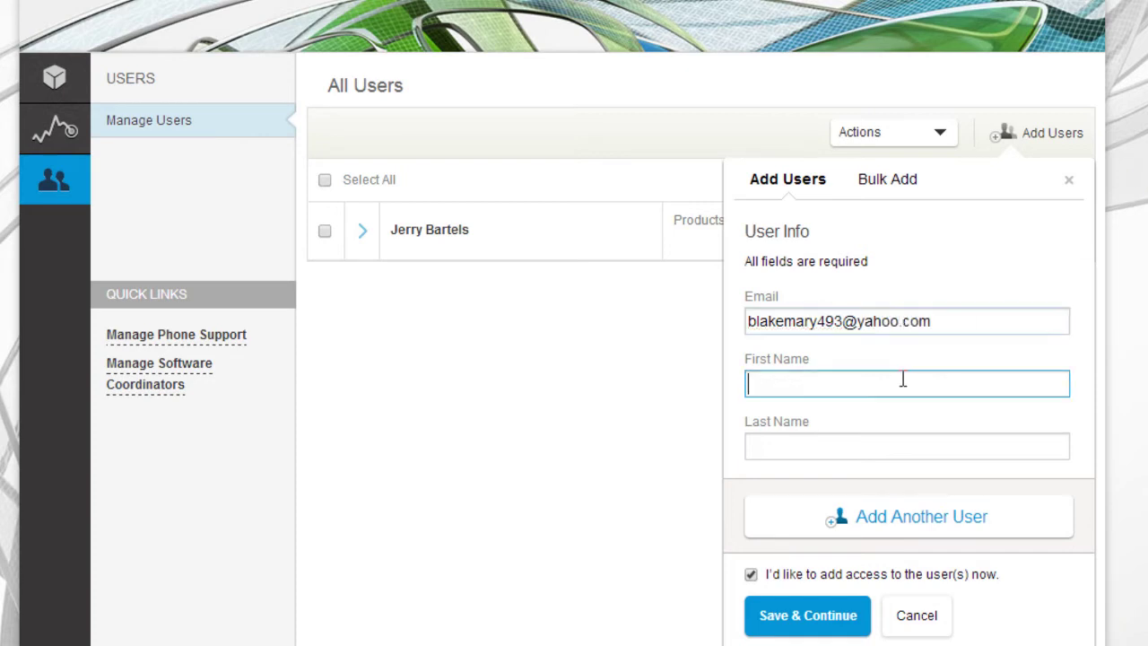
left_click(843, 448)
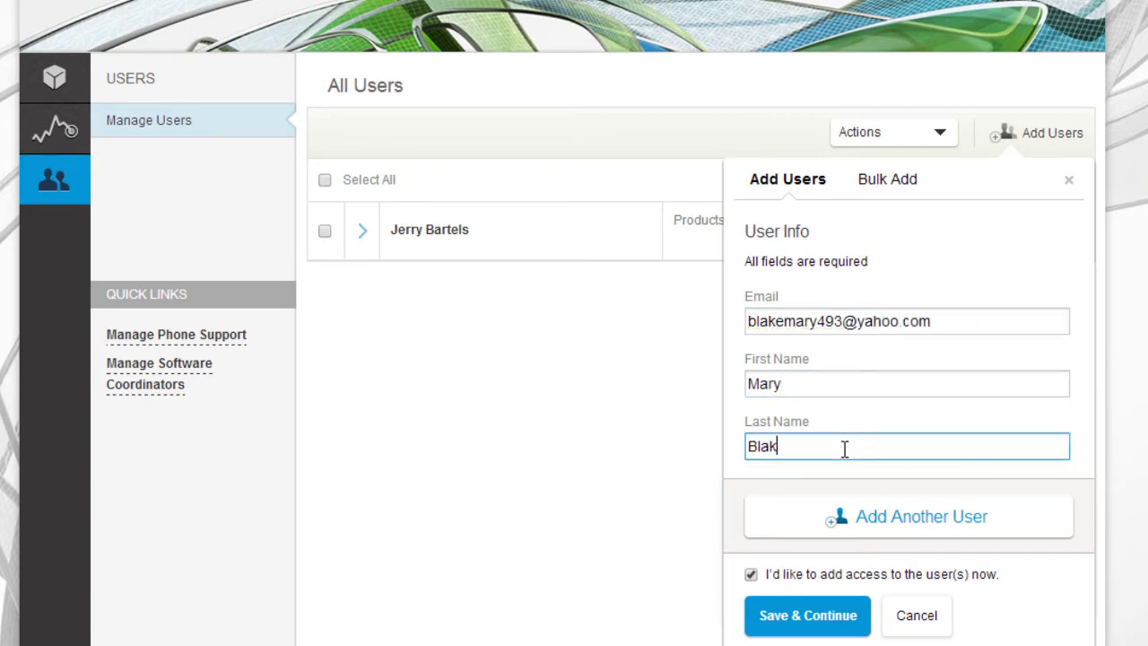
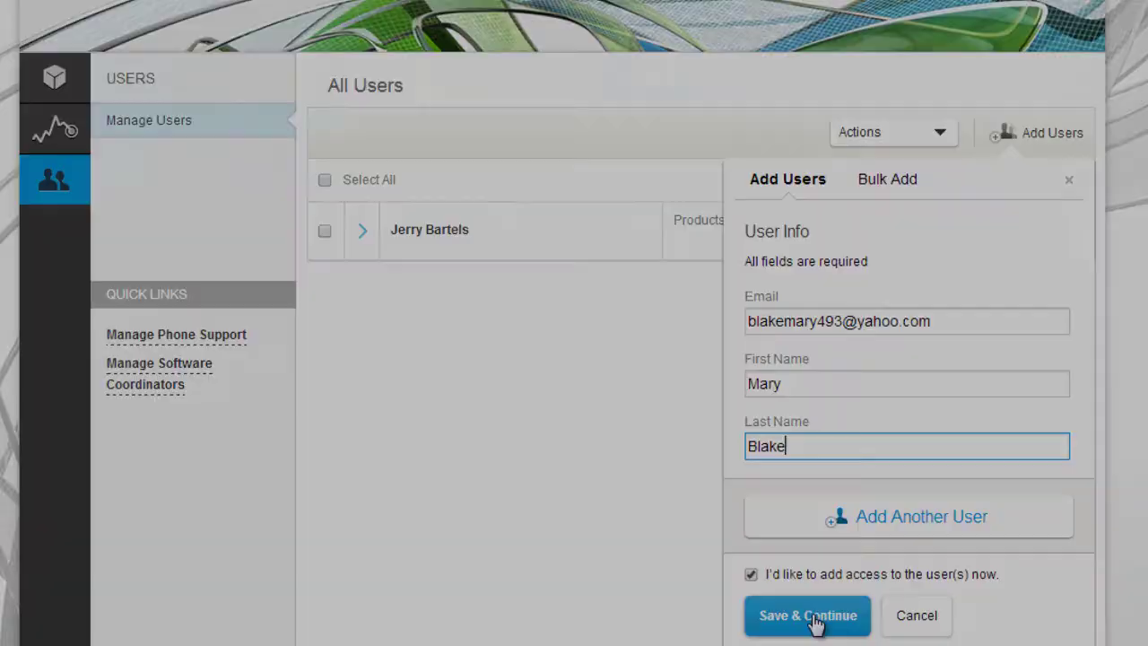
Step: Save the new user and assign them InfraWorks 360 and Roadway Design for InfraWorks 360 seats
left_click(808, 615)
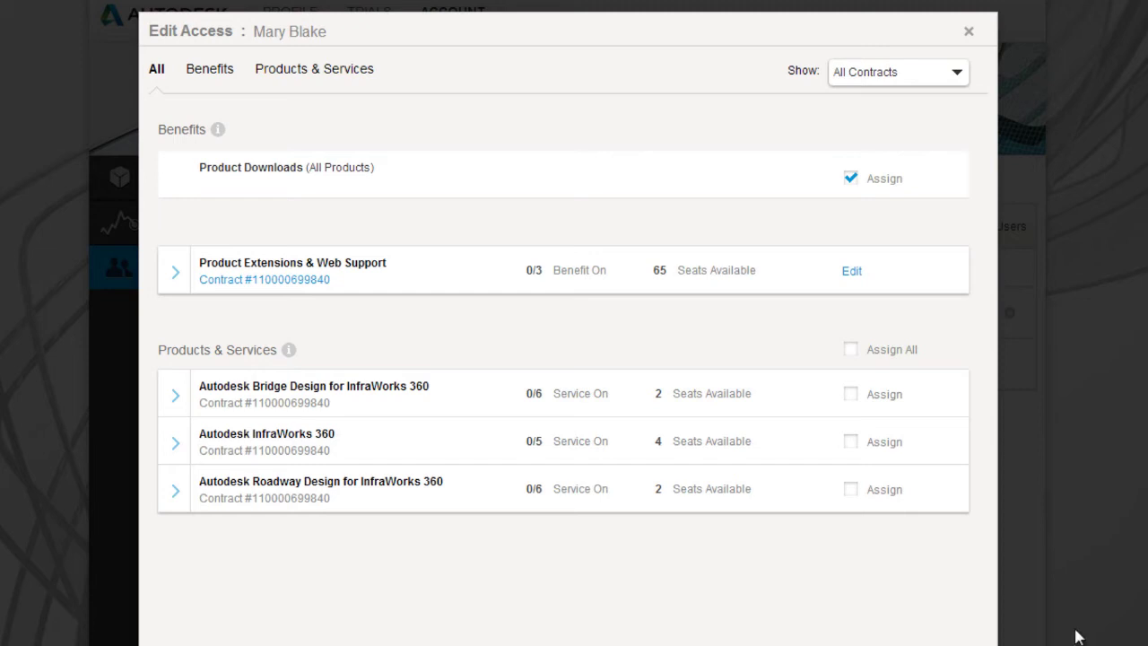
left_click(852, 441)
left_click(850, 490)
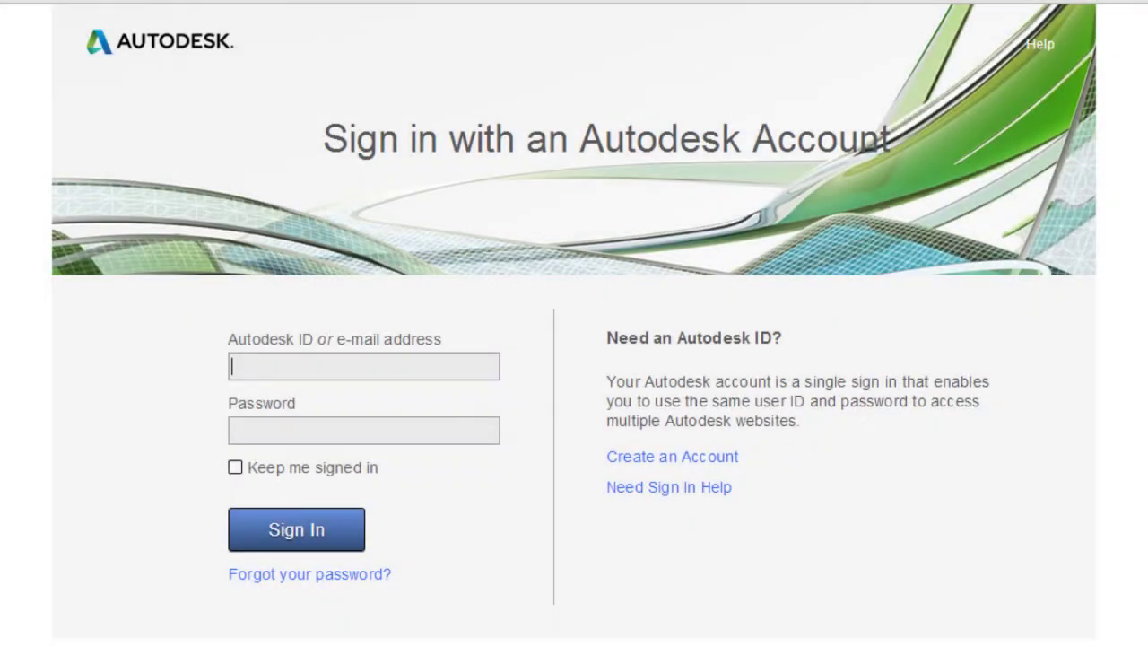
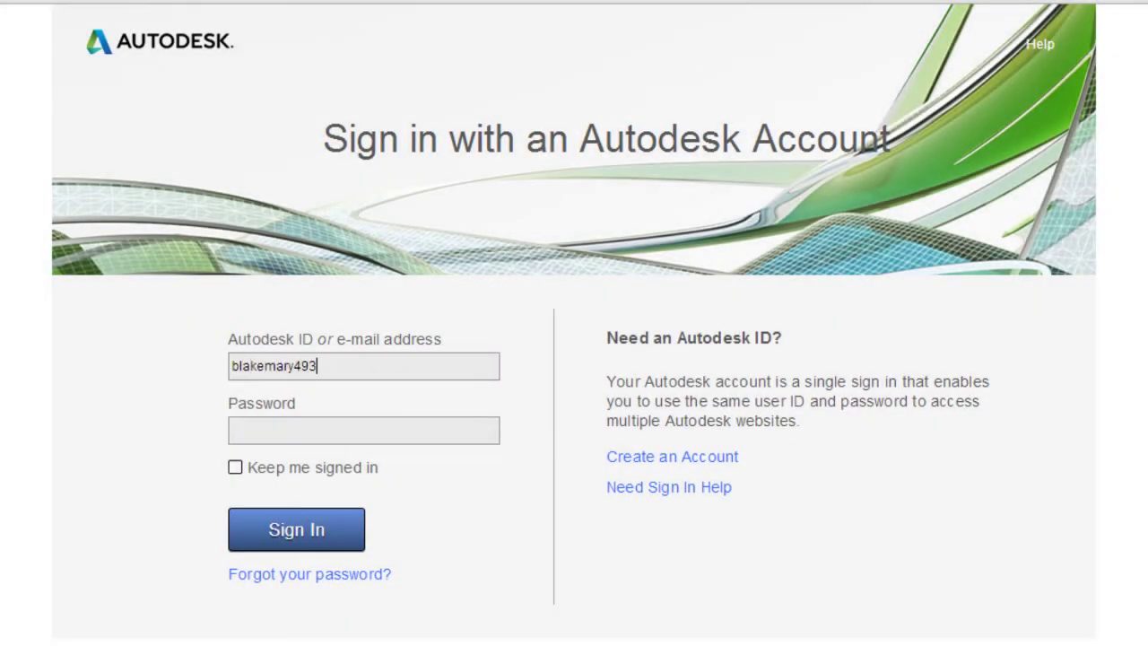
Step: Sign in as the new user with their ID and temporary password
key("Tab")
type("••••••••••••")
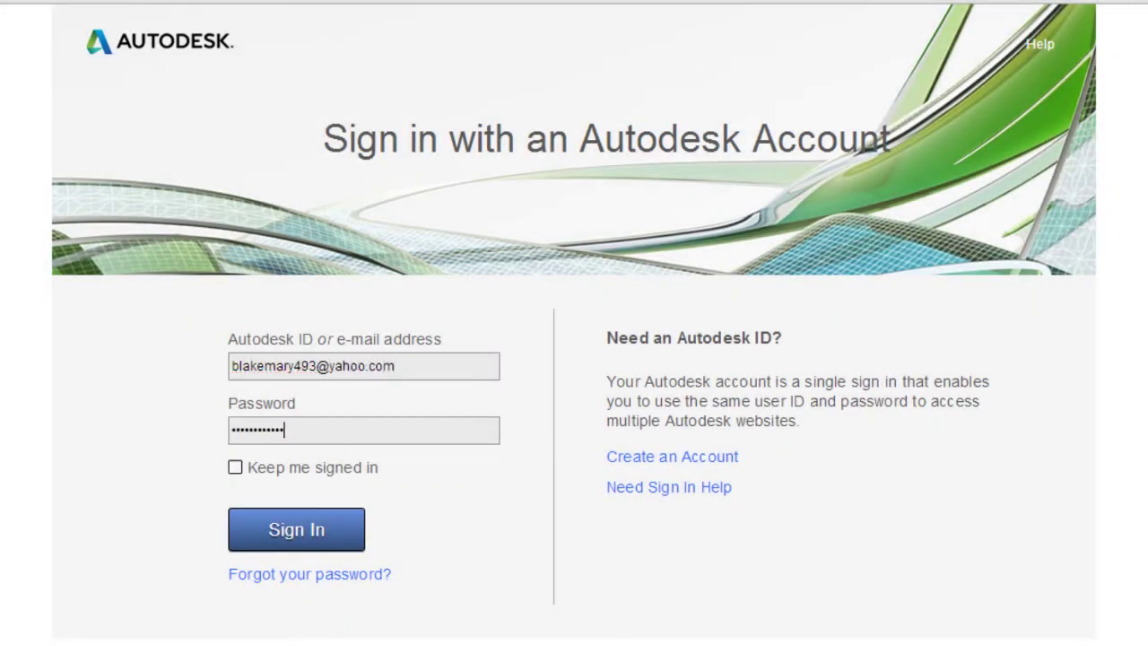
left_click(341, 535)
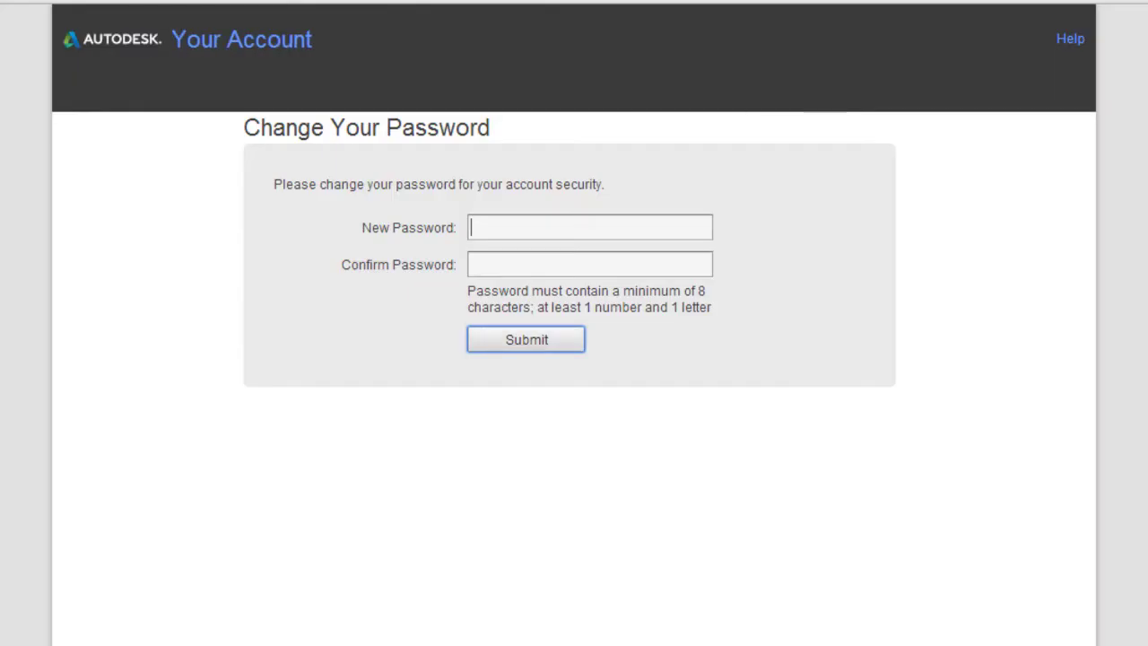
Step: Set and confirm a new password, then expand the InfraWorks 360 subscription details
type("•••••••••")
left_click(495, 263)
type("•••••••••")
left_click(541, 344)
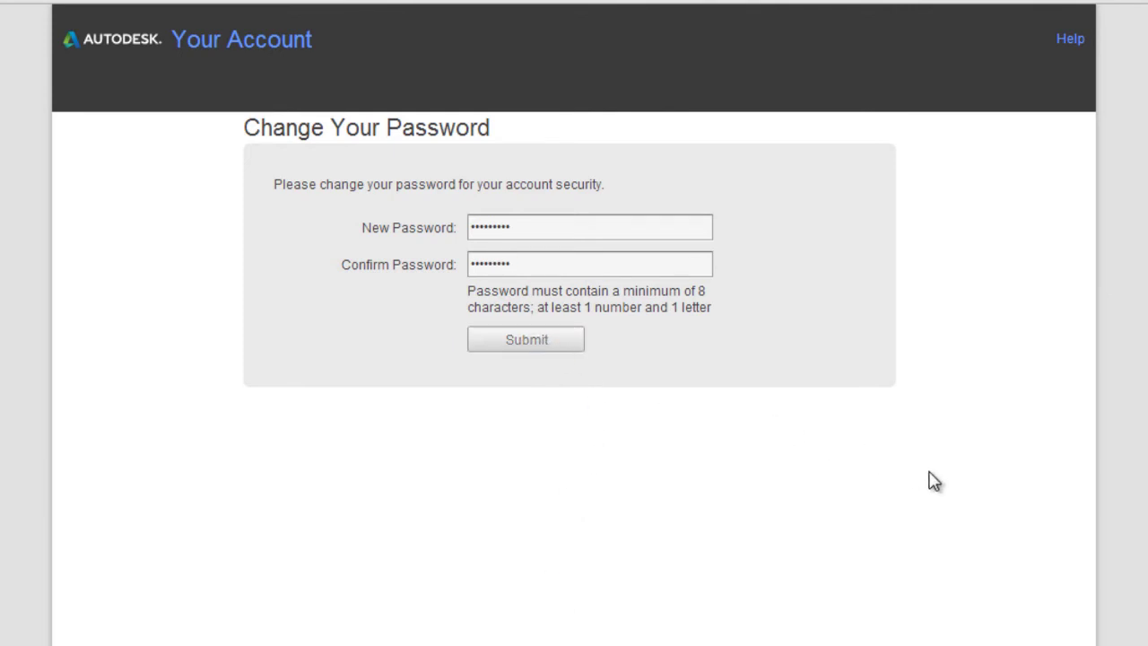
left_click(398, 243)
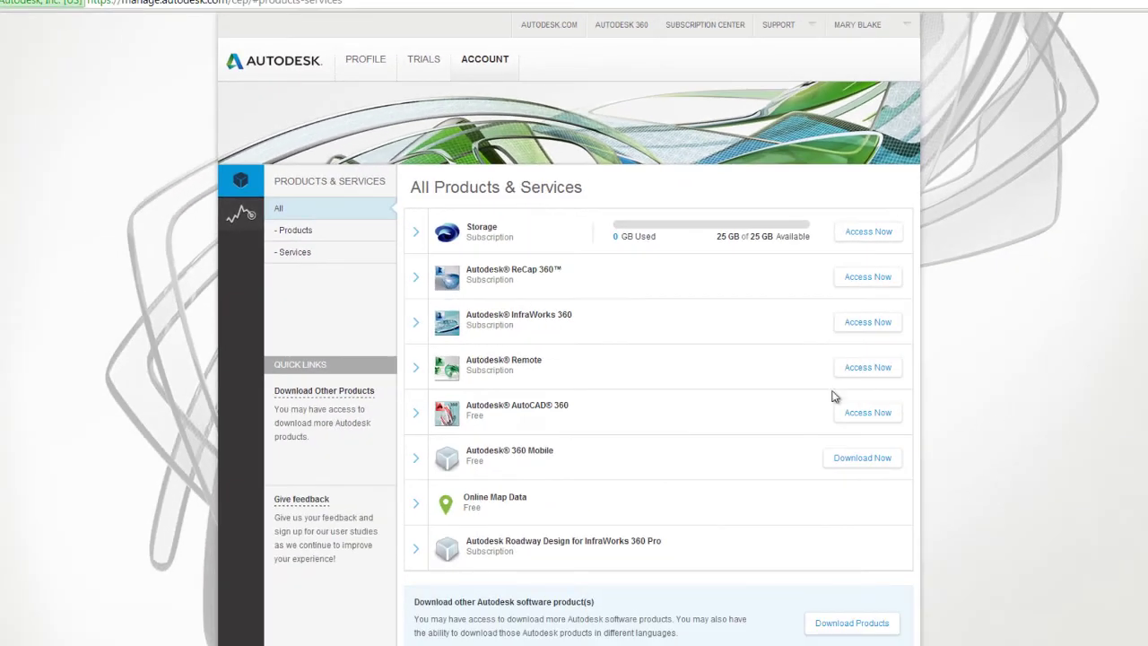
left_click(377, 397)
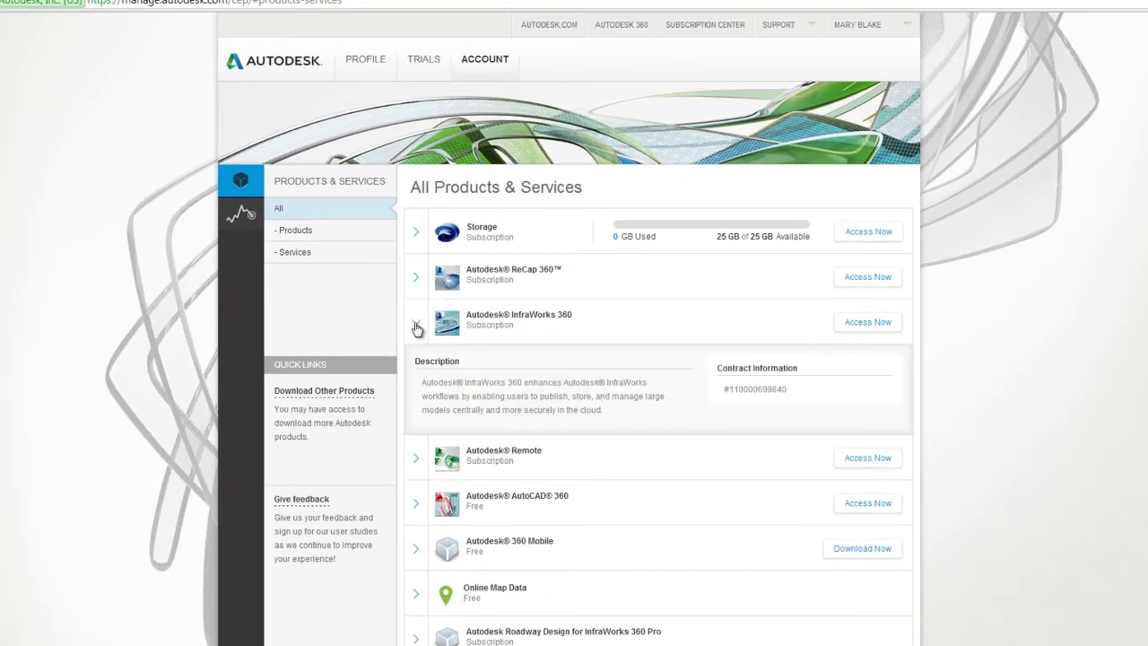
Step: Show the Roadway Design subscription details and correct the user's ID in InfraWorks sign-in
left_click(417, 329)
left_click(418, 546)
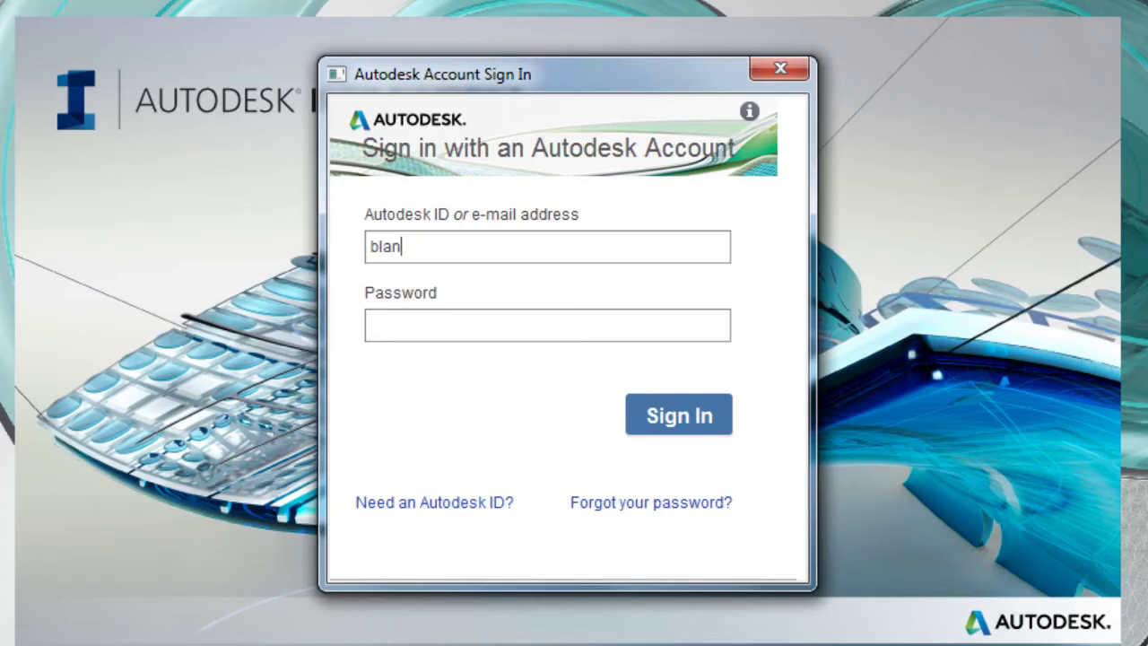
key("BackSpace")
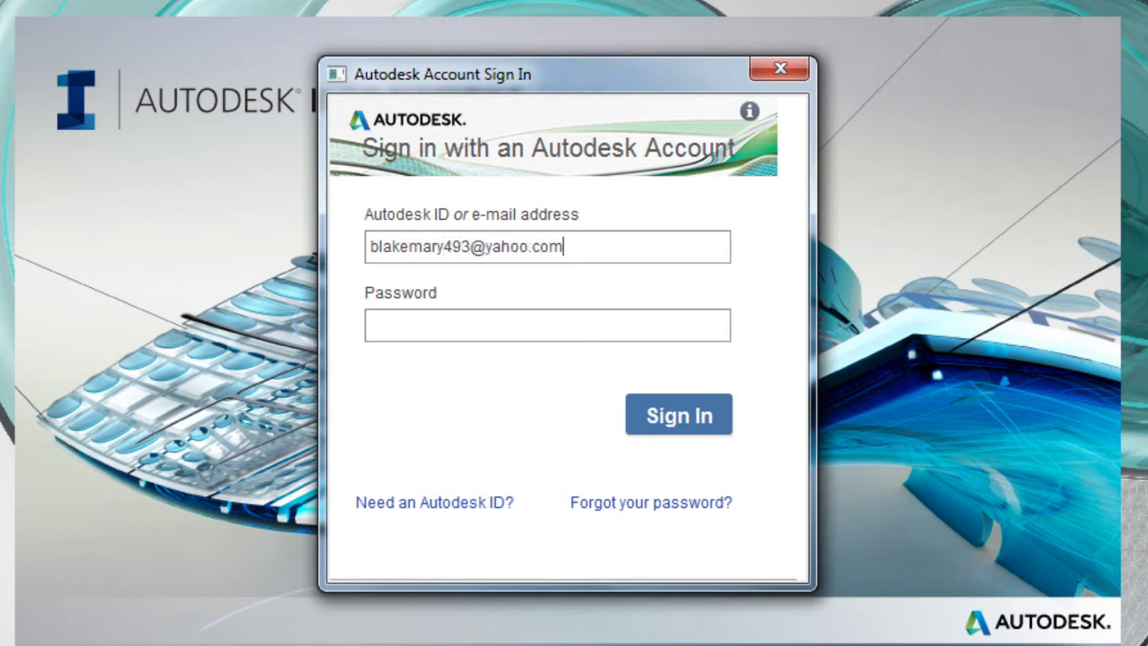
Step: Enter the user's password, sign in to InfraWorks 360, and accept the Terms of Service
left_click(484, 322)
type("*********")
key("Return")
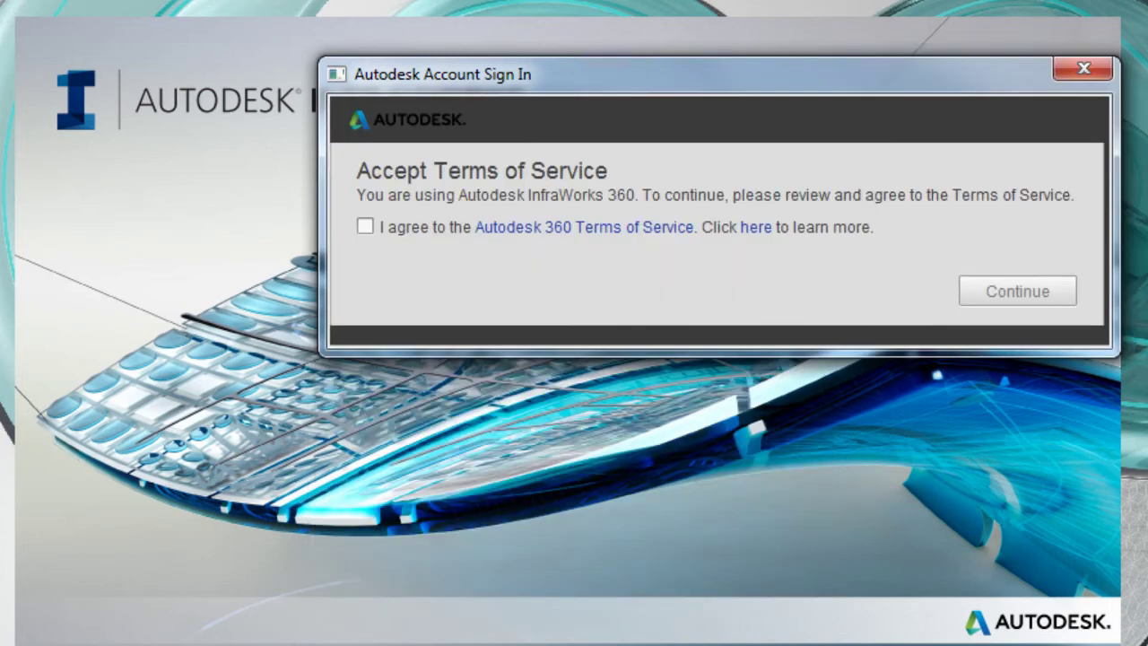
left_click(365, 227)
left_click(1006, 292)
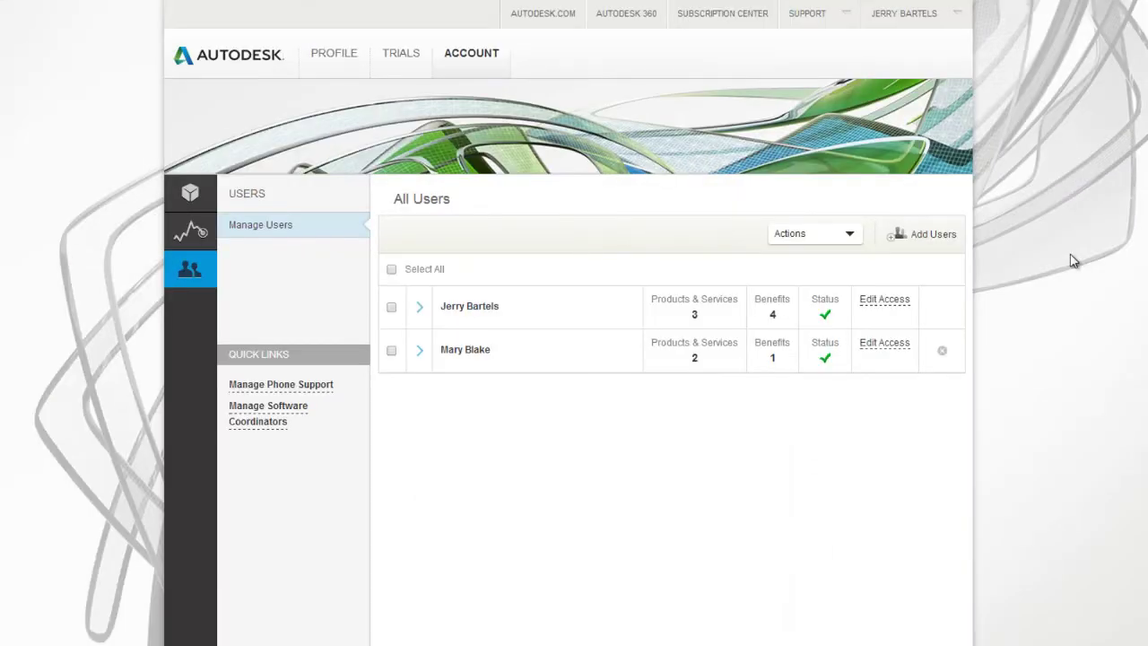
Step: Start adding users and switch to the Bulk Add form
left_click(922, 236)
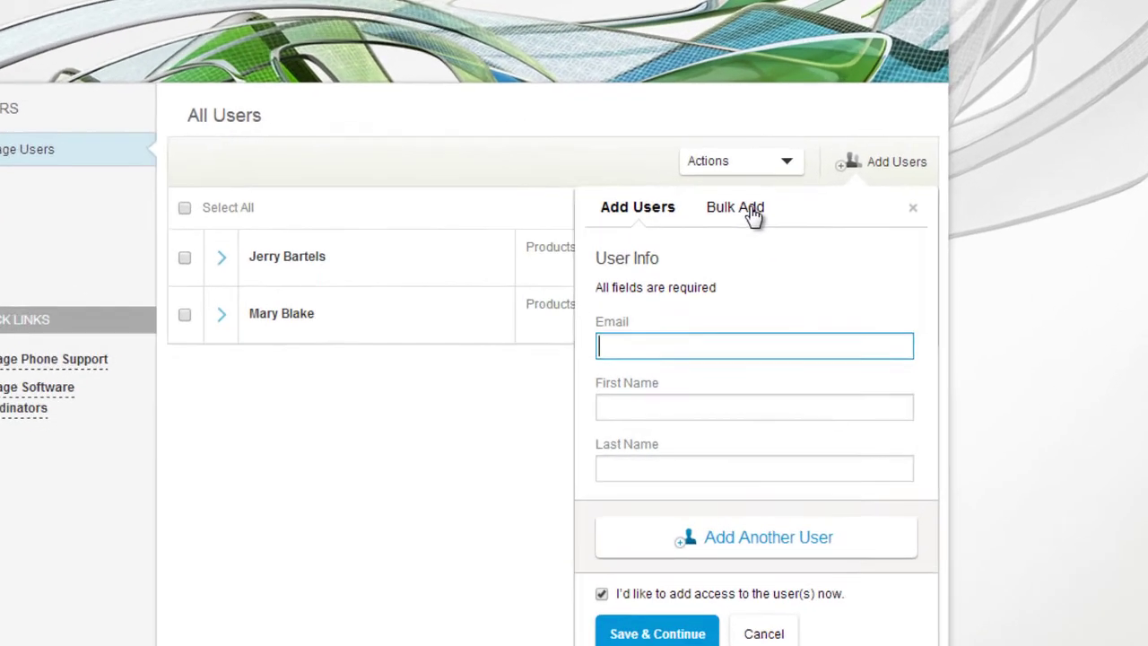
left_click(820, 267)
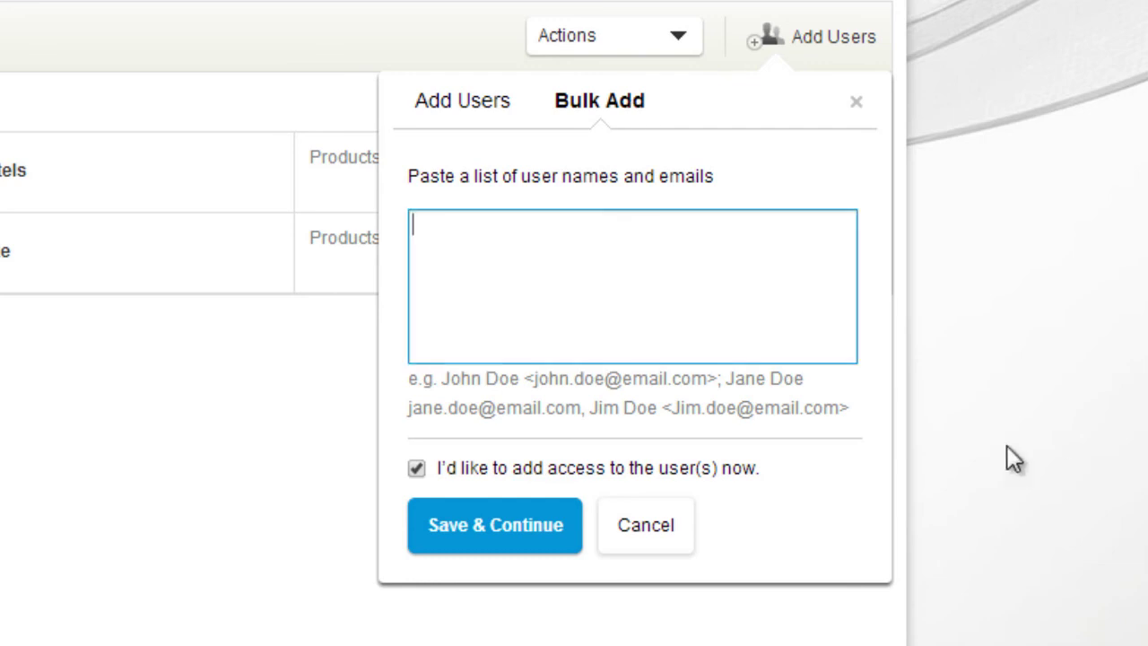
Step: Paste the four users' names and e-mails into the Bulk Add box and save them
right_click(428, 231)
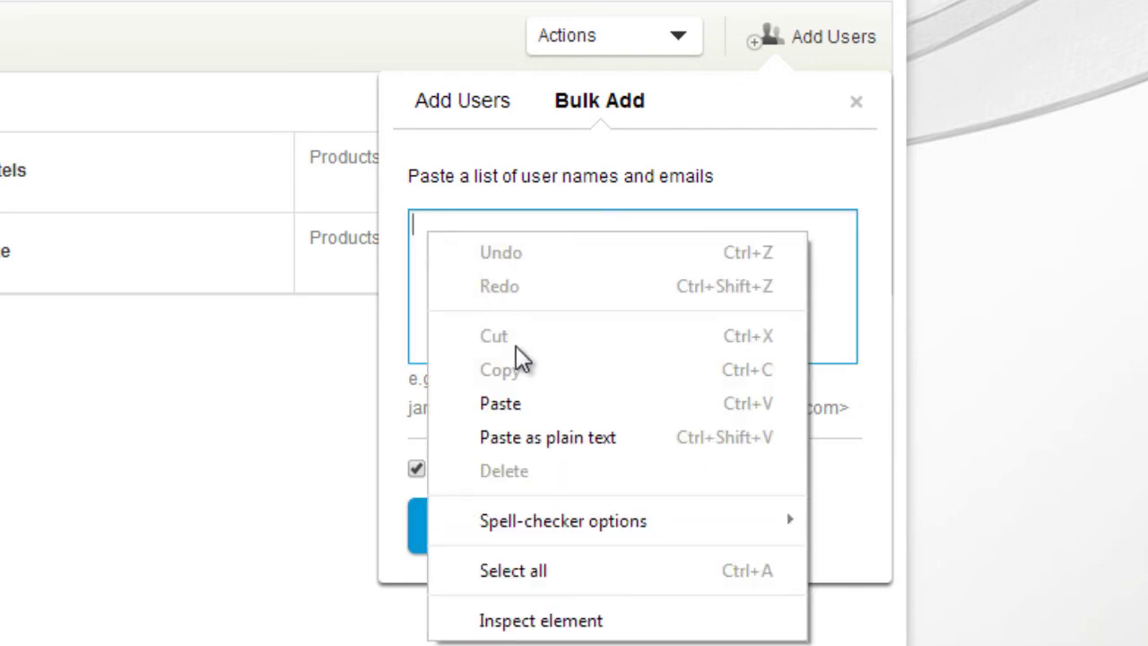
left_click(530, 405)
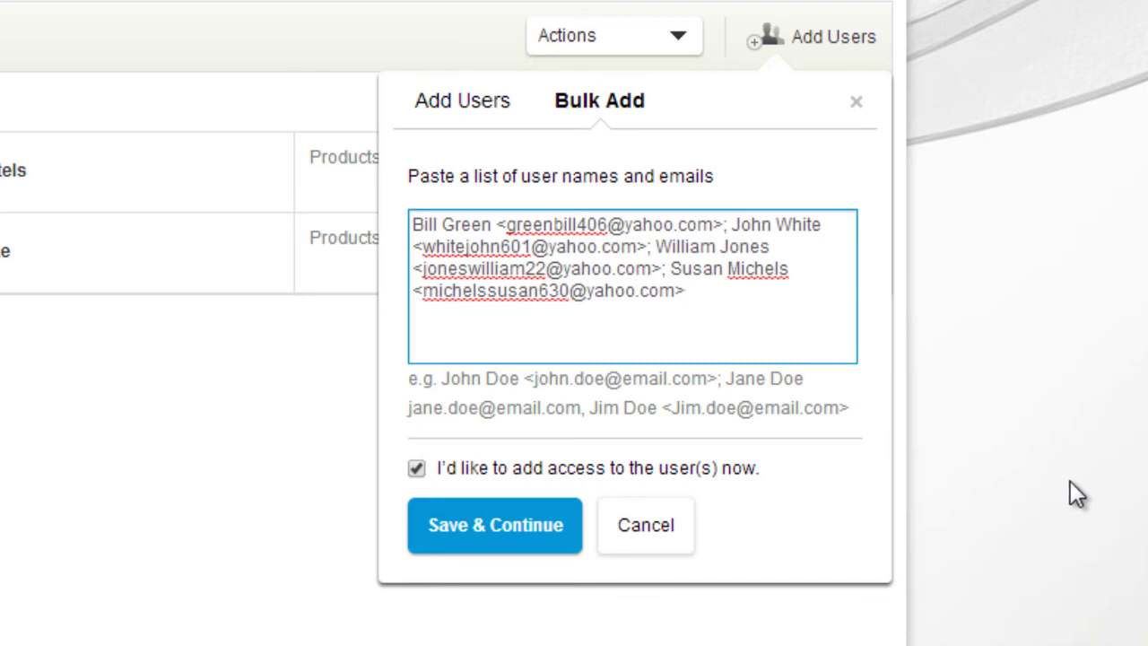
left_click(497, 538)
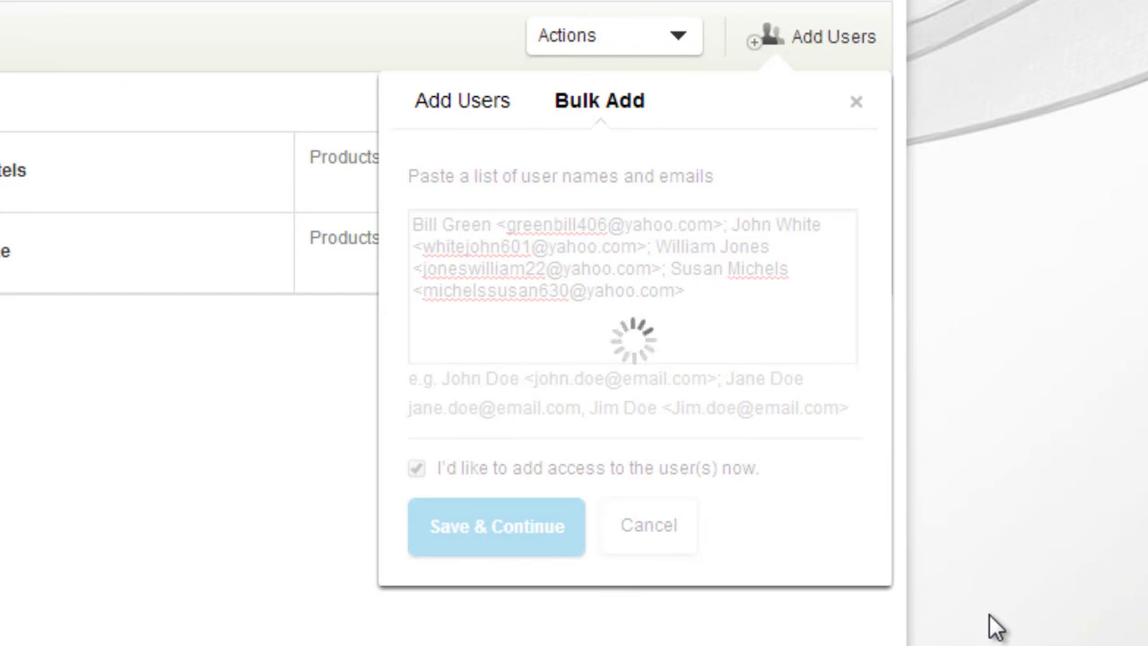